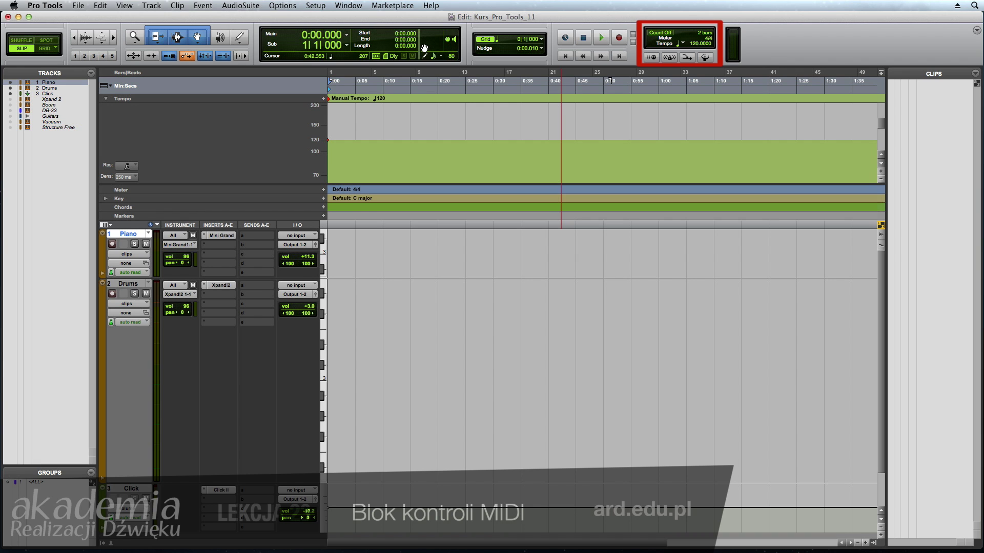
- Show the floating Transport window with its MIDI controls, and hide it again
key(super+KP_1)
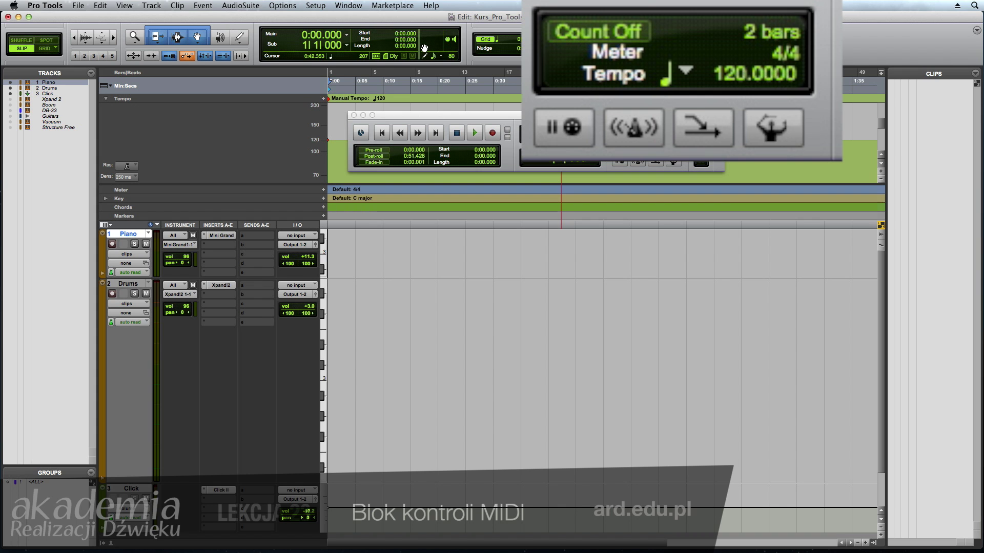
key(super+KP_1)
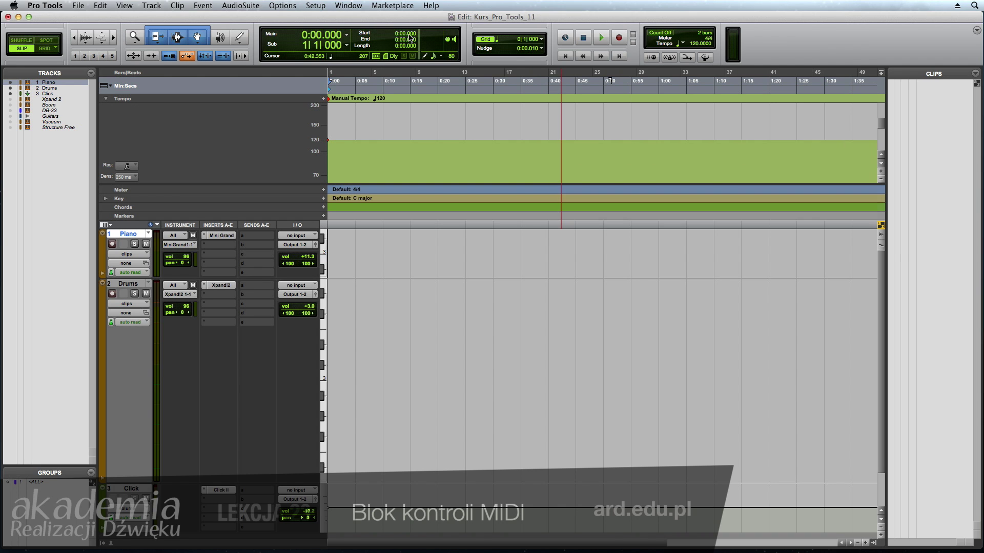
- Record a short MIDI clip on the record-enabled Piano track with Wait for Note on, then disarm the track and disable Wait for Note
click(650, 57)
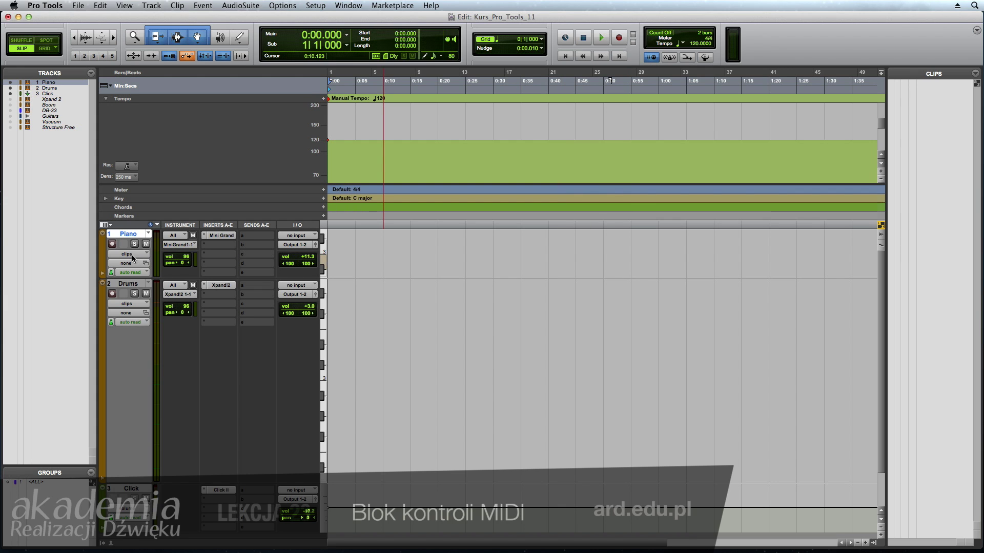
click(112, 245)
key(super+space)
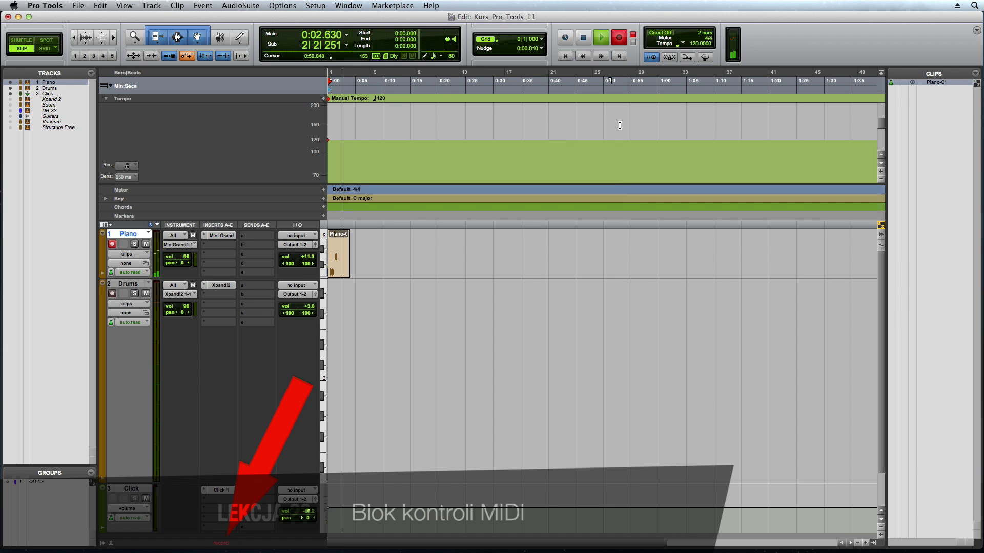
key(space)
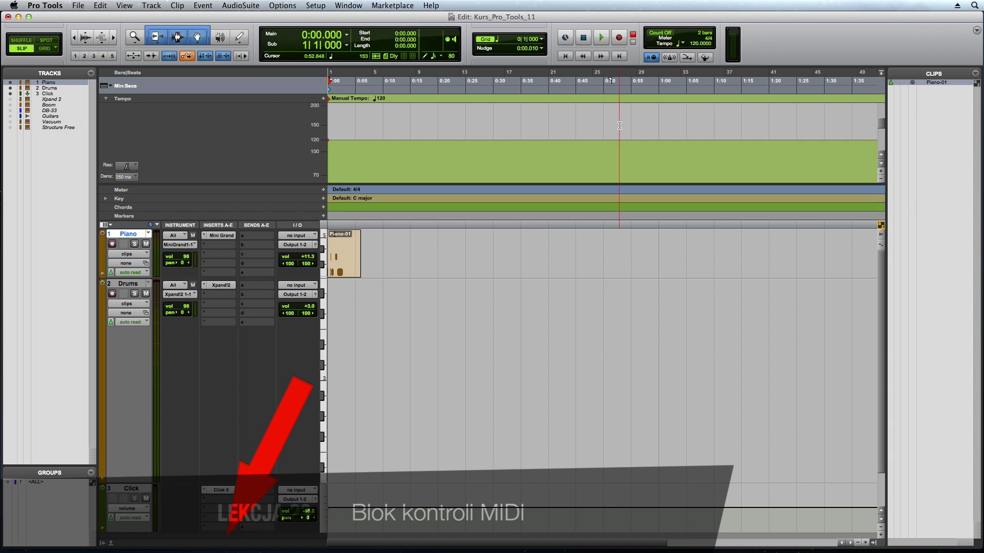
click(112, 245)
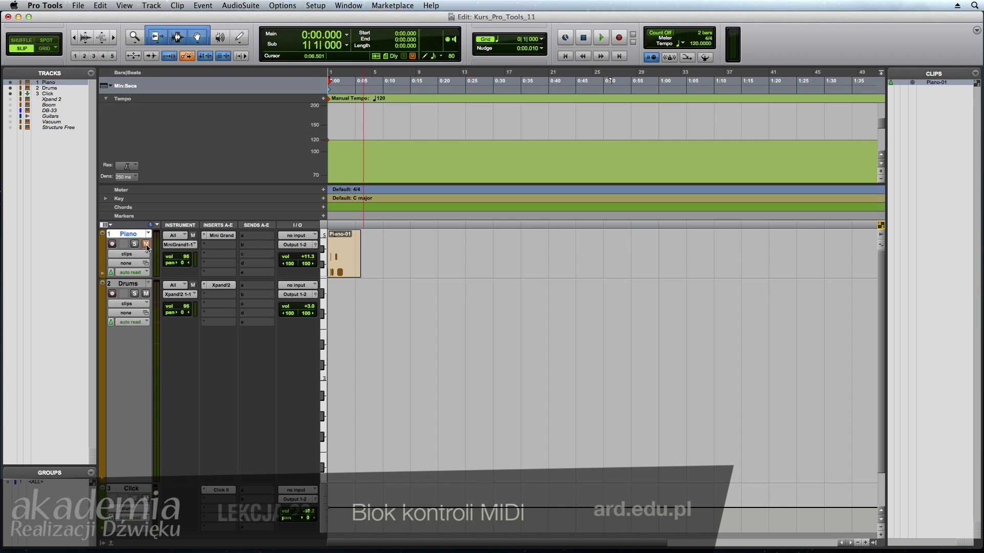
click(651, 57)
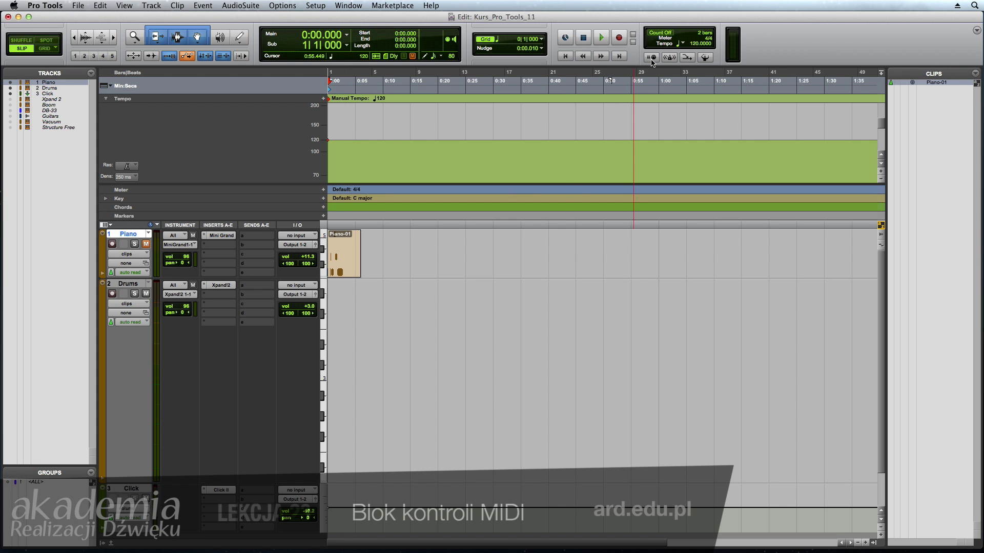
- Play the session from the start with the metronome on, then stop playback and switch the metronome off
click(669, 57)
key(space)
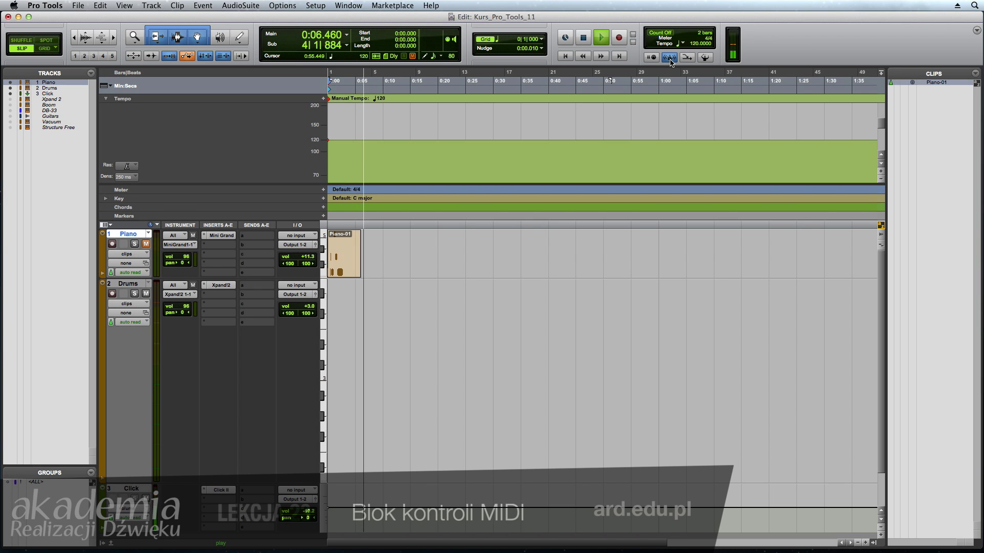
key(space)
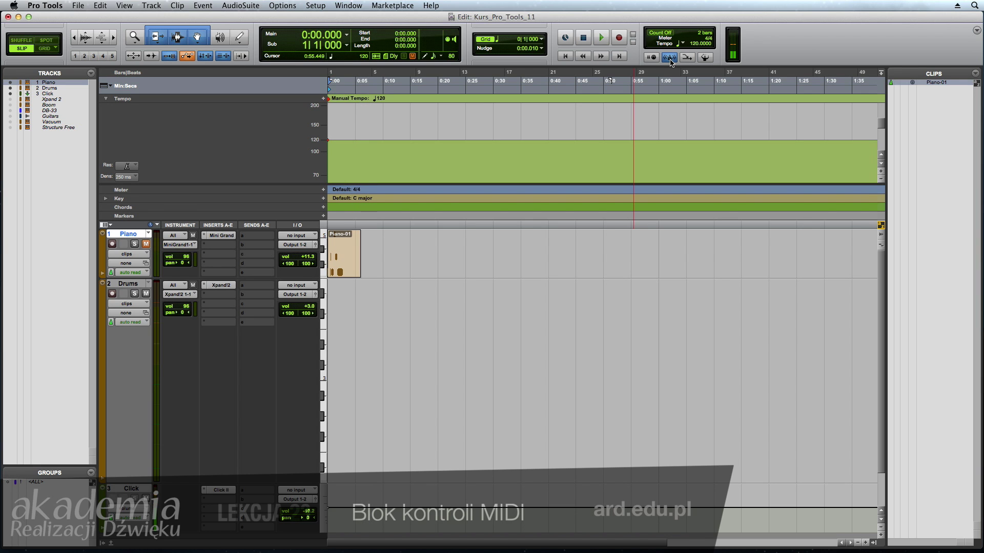
click(669, 58)
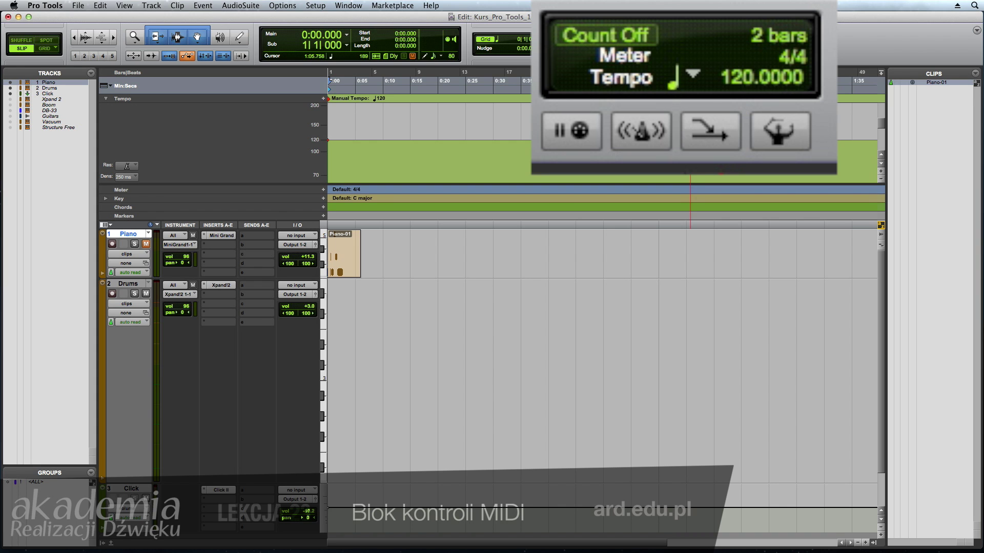
- Enable MIDI Merge, select the Drums track and check the Xpand!2 instrument inserted on it
click(719, 131)
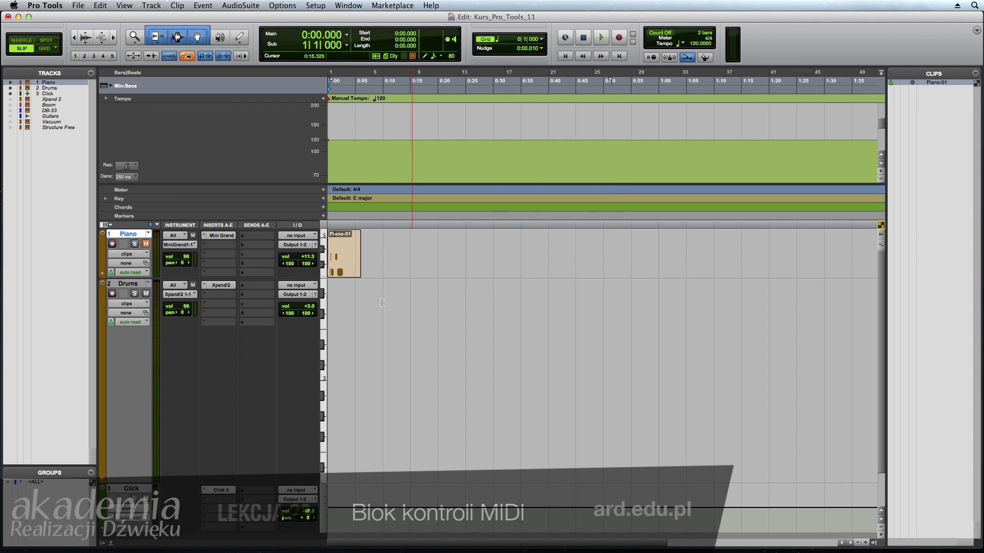
click(140, 285)
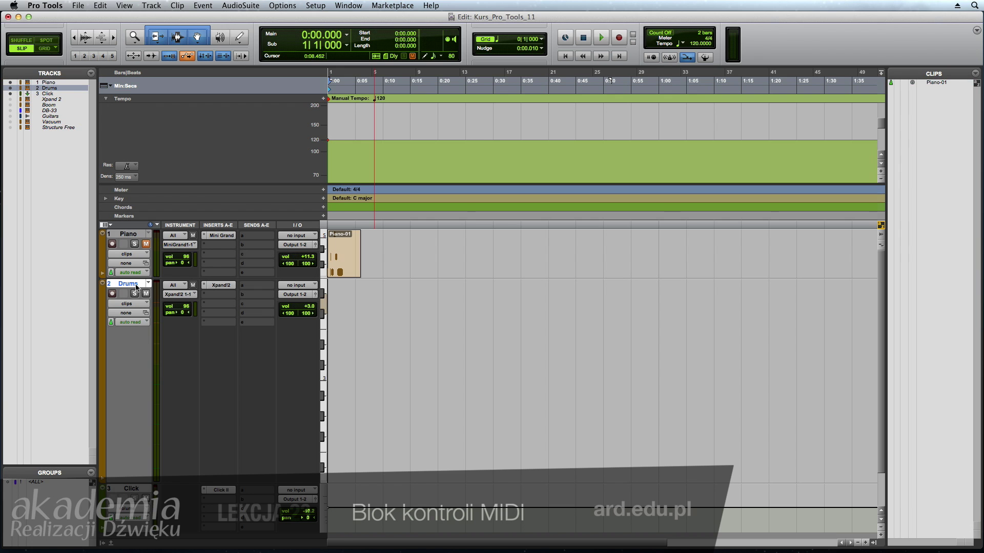
click(228, 289)
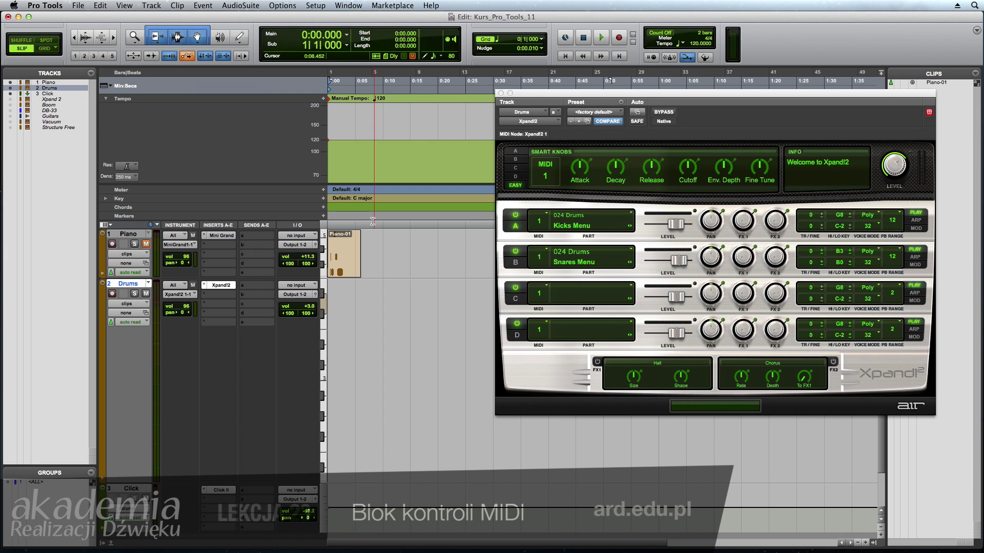
click(501, 93)
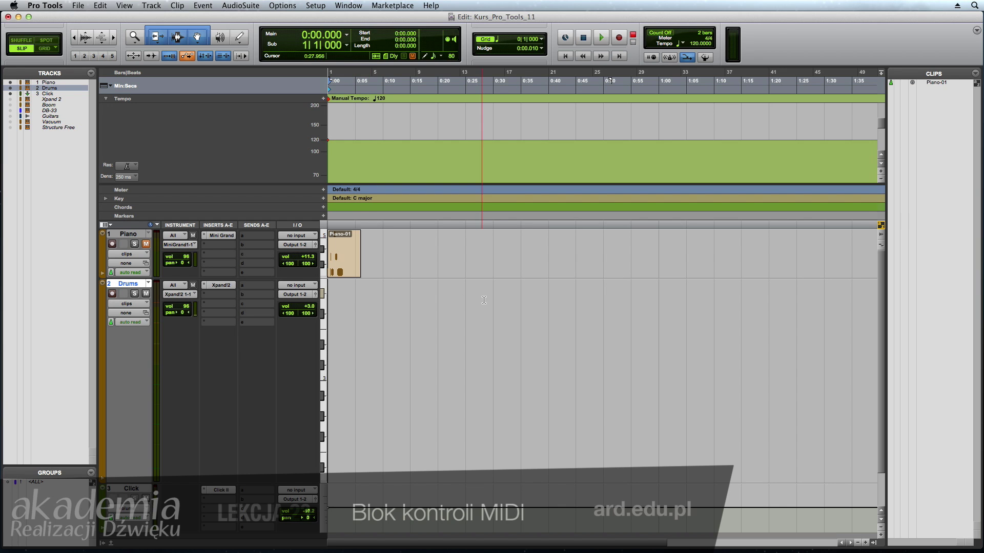
- Turn on the metronome, record-enable the Drums track and record two passes from the start, merging the second into the first
click(670, 55)
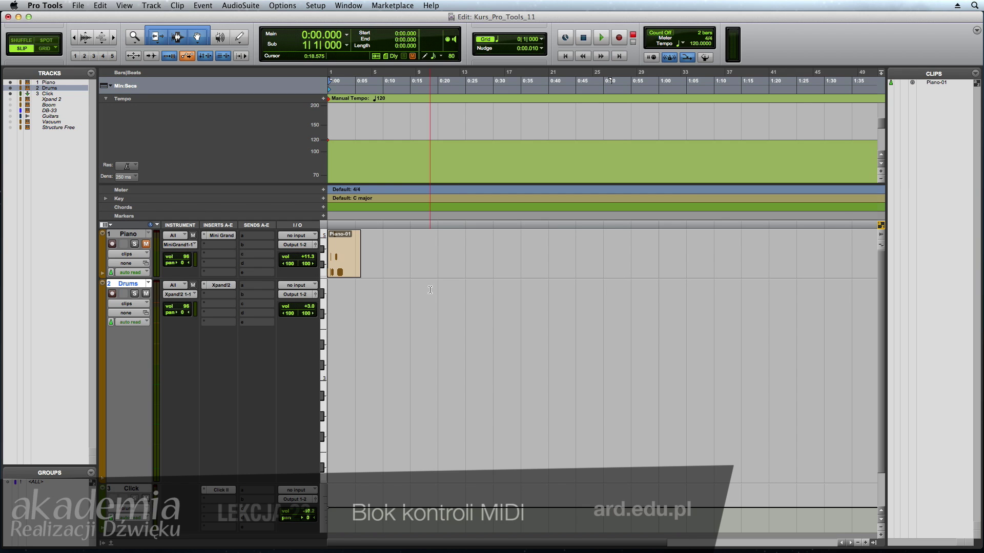
key(shift+r)
key(F12)
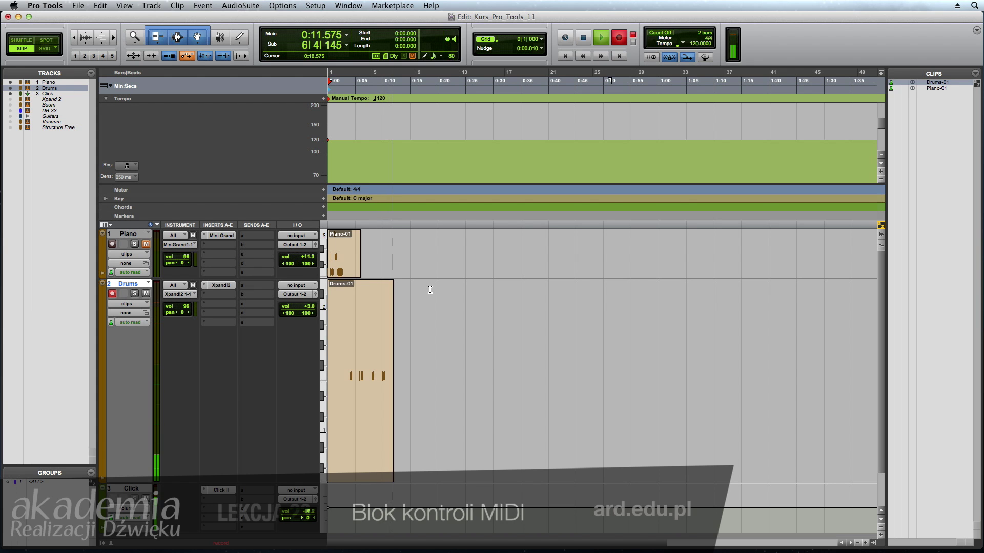
key(space)
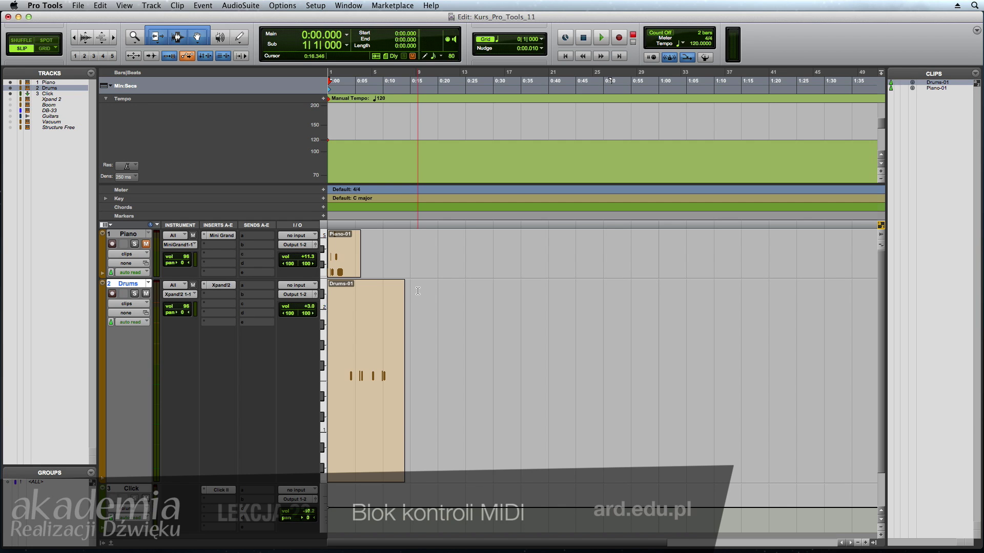
key(F12)
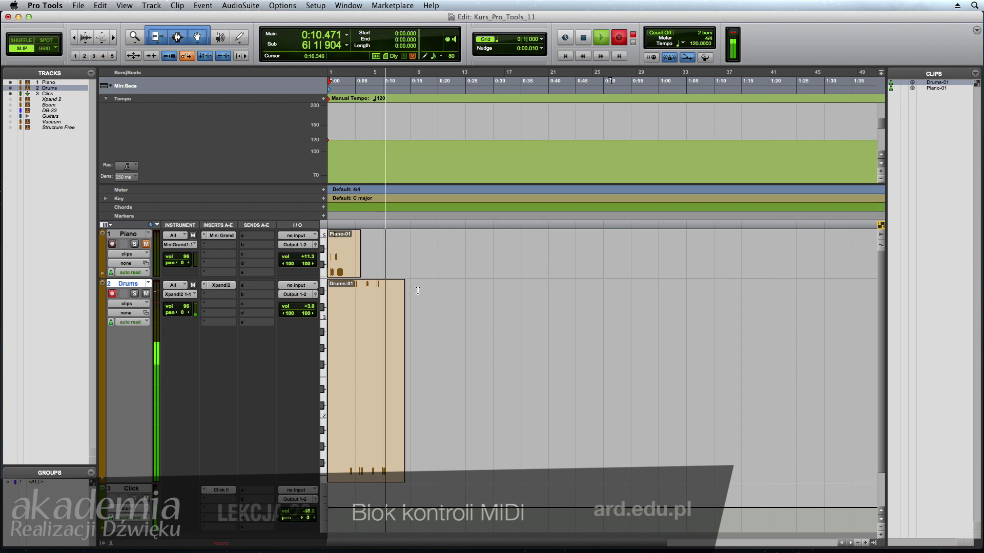
key(space)
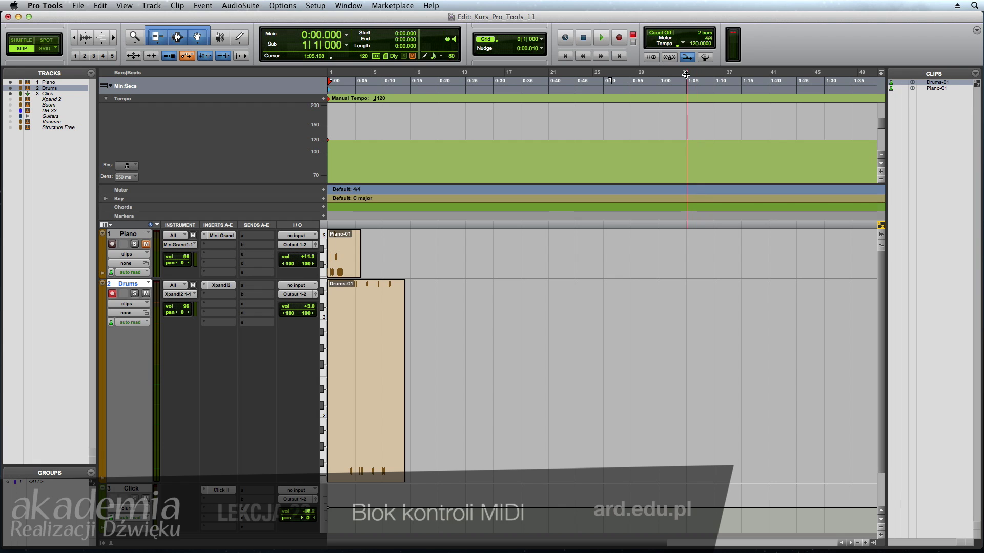
- Disable MIDI Merge and record a replacement pass over the start of the Drums clip
click(686, 57)
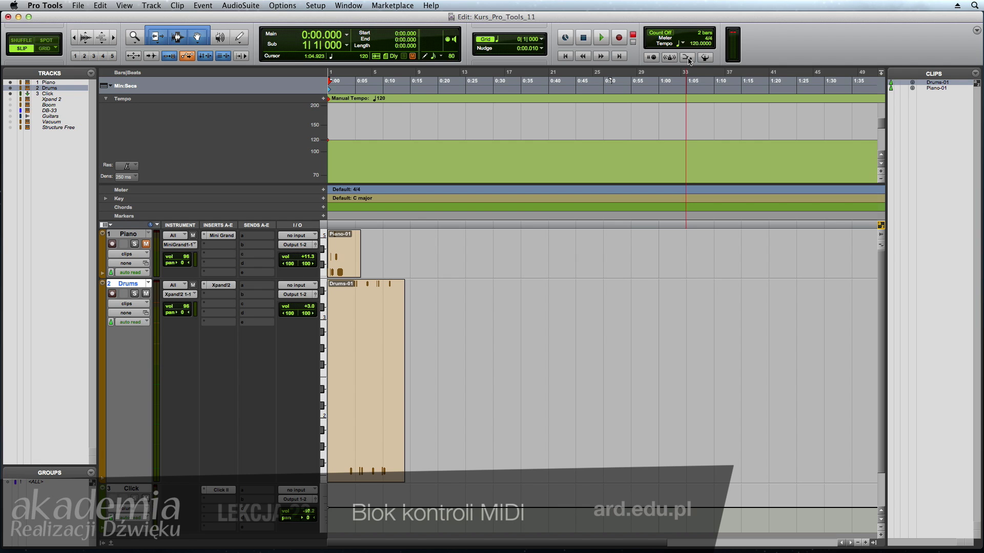
key(super+space)
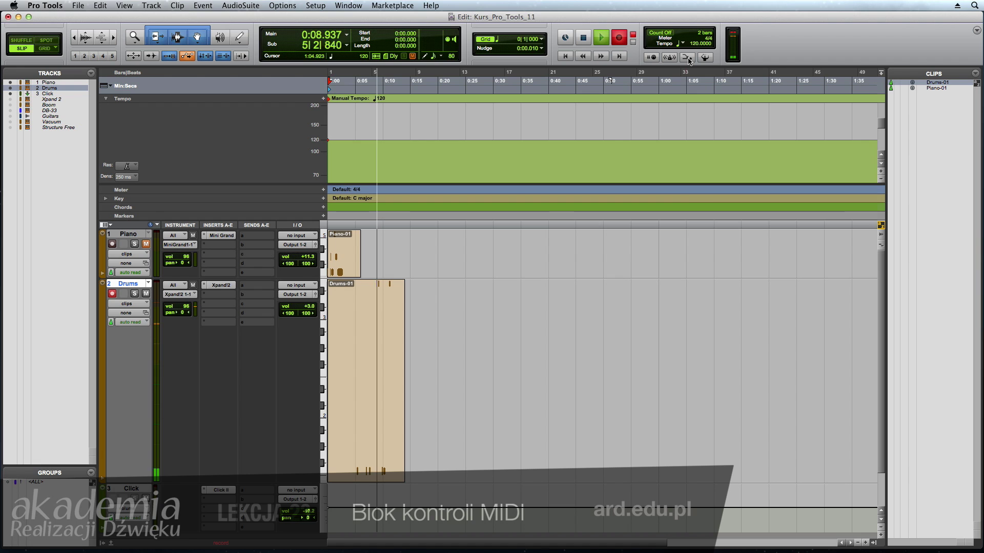
key(space)
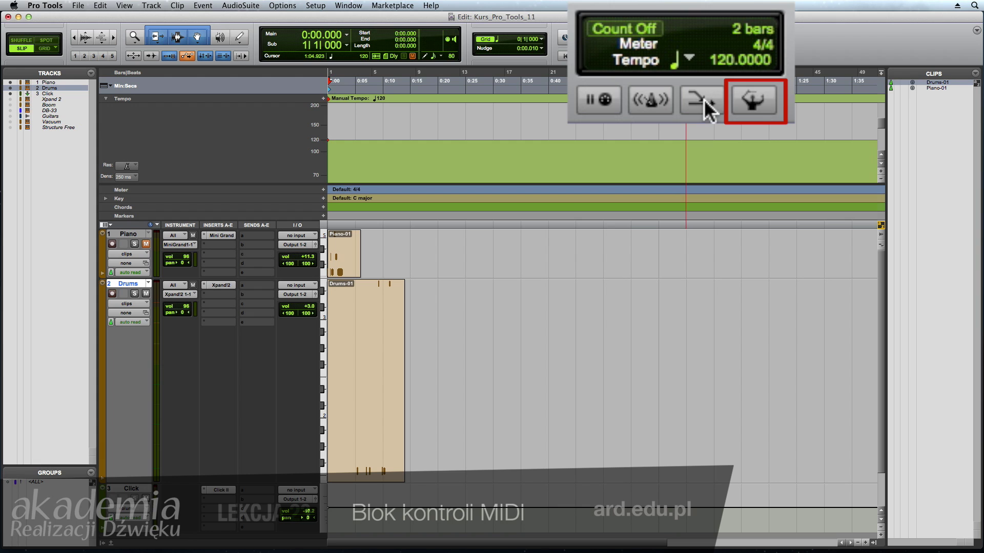
- Enable the Conductor track and add a 60 BPM tempo change at 3|4|318, snapped to the bar
click(761, 100)
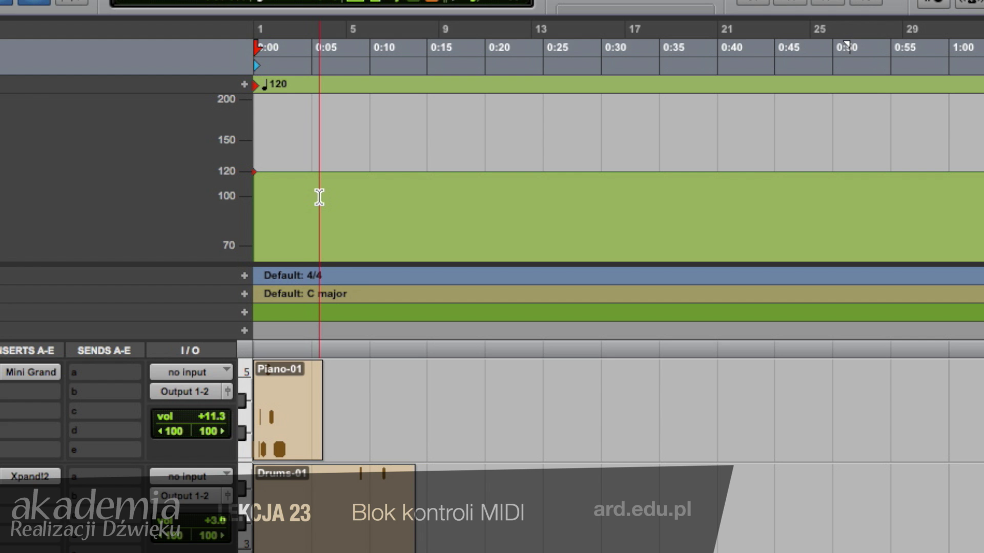
click(359, 152)
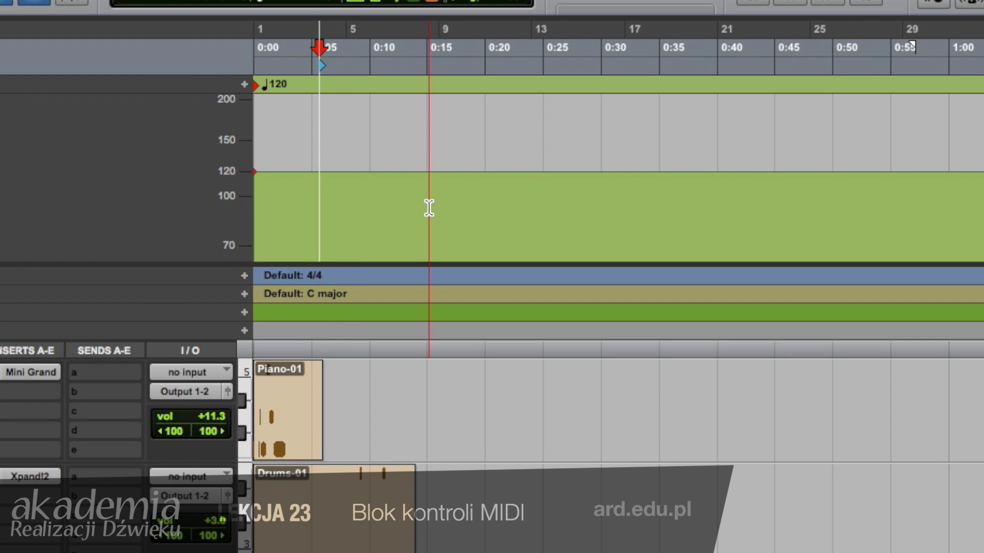
click(245, 85)
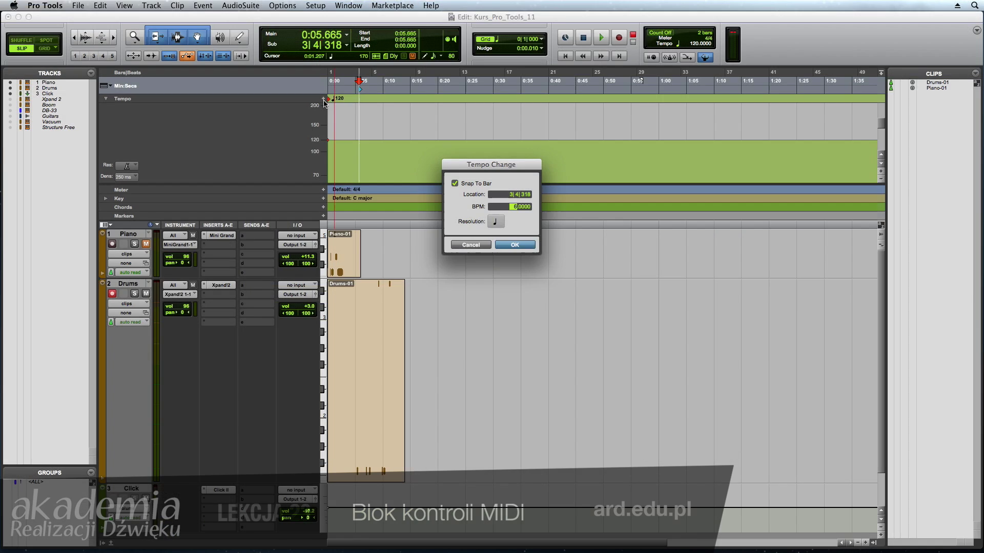
text(60)
key(Return)
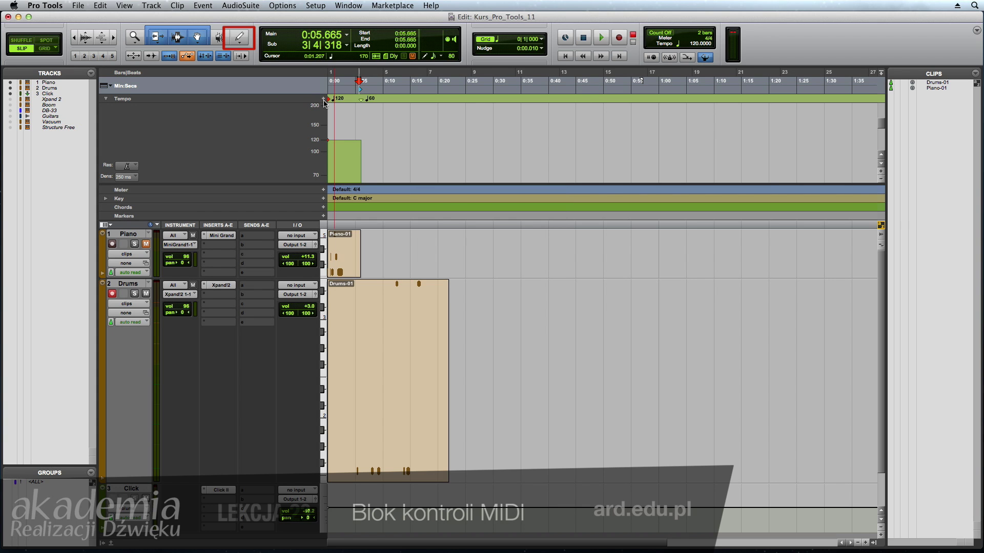
- Draw a tempo curve that dips and rises again ahead of the 60 BPM change with the Pencil tool
click(239, 37)
mouse_move(337, 134)
mouse_down()
mouse_move(344, 162)
mouse_move(366, 141)
mouse_up()
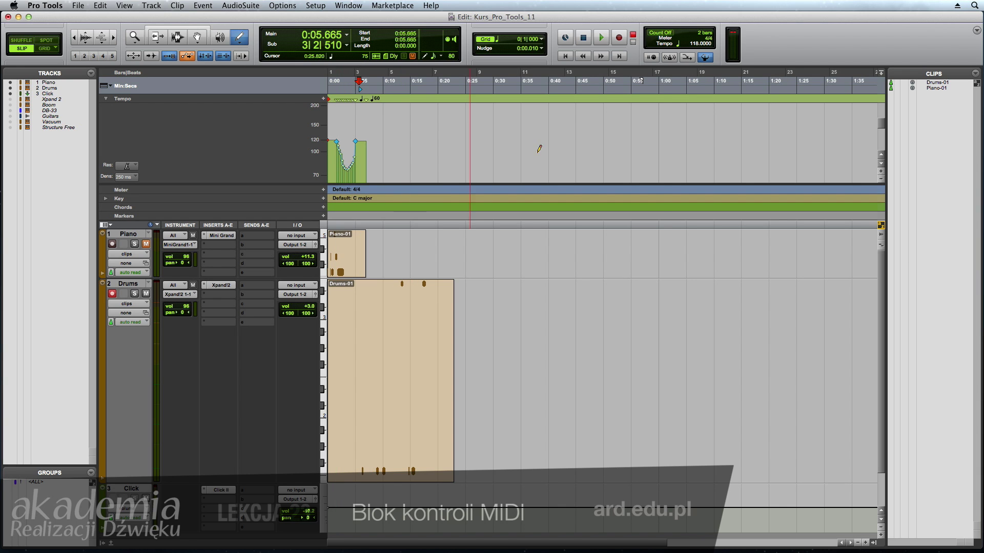
- Disable the Conductor track and set the manual session tempo to 60 BPM
click(705, 57)
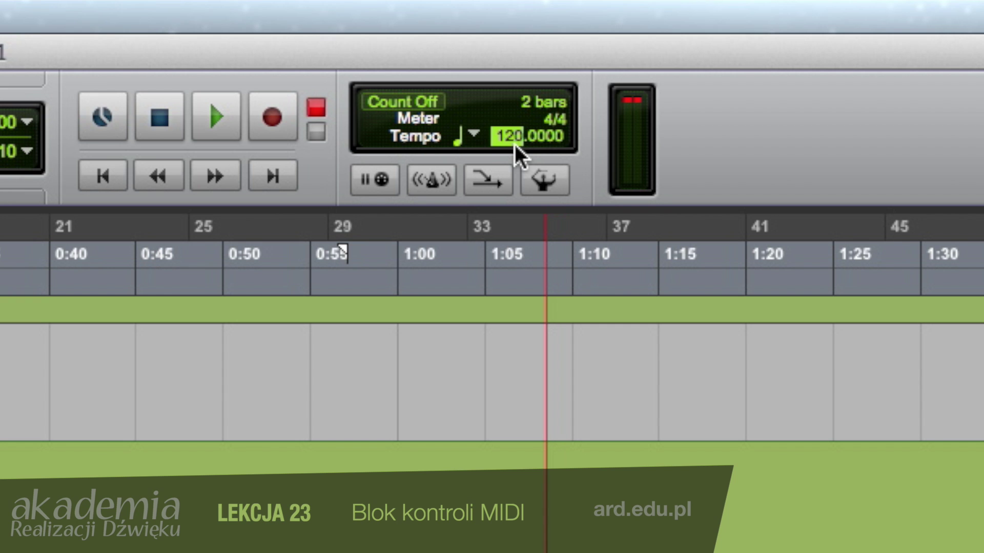
click(514, 144)
text(60)
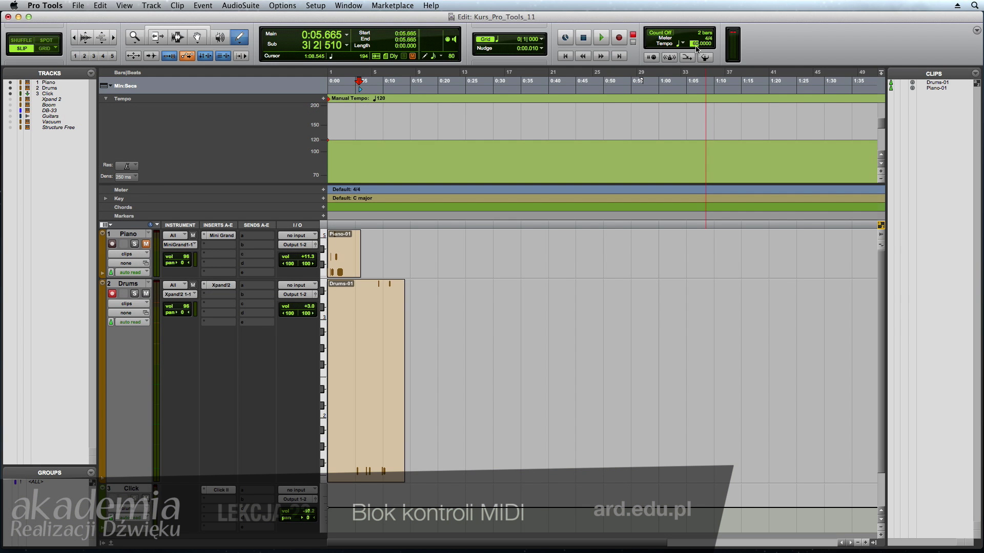
key(Return)
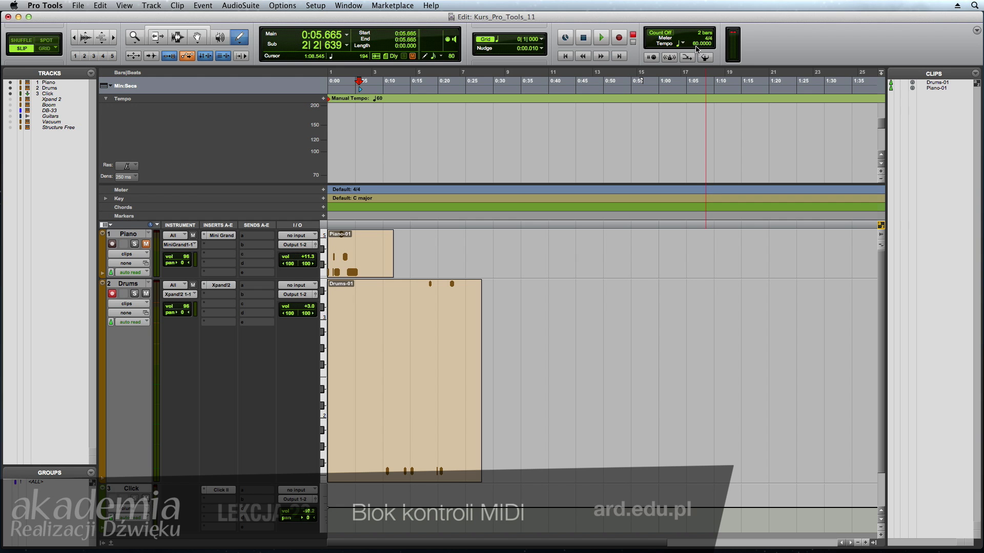